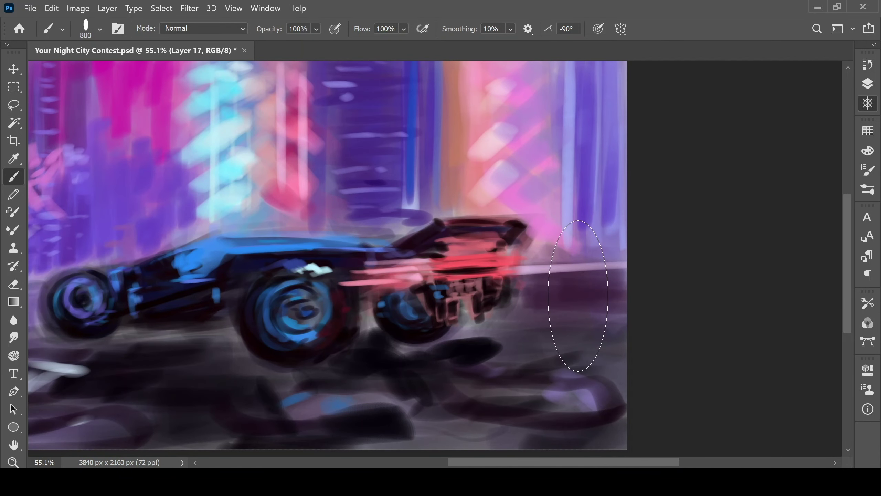
Sample a foreground colour and paint a blue stroke across the lower foreground.
{"action": "scroll", "coordinate": [573, 312], "scroll_direction": "down", "scroll_amount": 5}
{"action": "scroll", "coordinate": [572, 312], "scroll_direction": "left", "scroll_amount": 2}
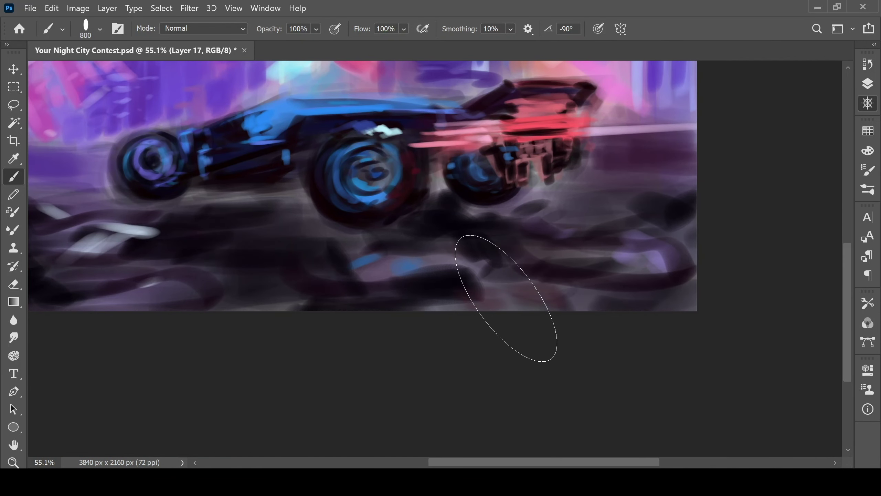
{"action": "scroll", "coordinate": [382, 278], "scroll_direction": "up", "scroll_amount": 3}
{"action": "scroll", "coordinate": [382, 278], "scroll_direction": "left", "scroll_amount": 3}
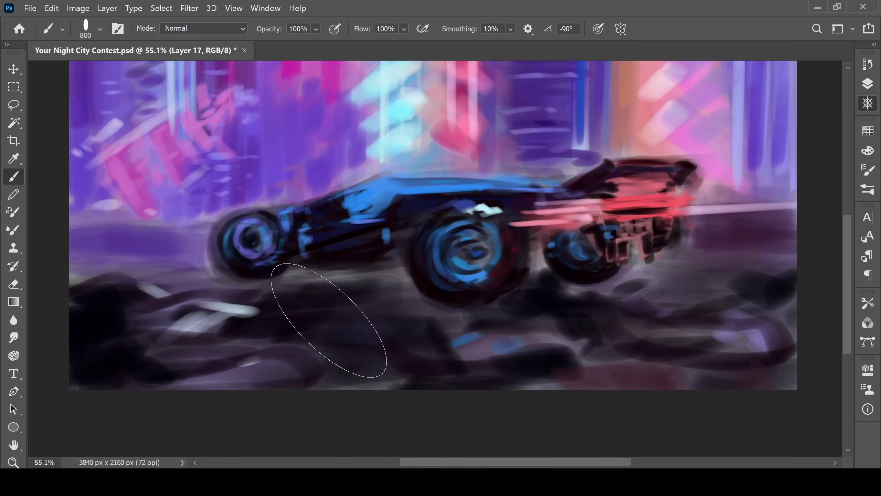
{"action": "scroll", "coordinate": [747, 324], "scroll_direction": "left", "scroll_amount": 4}
{"action": "scroll", "coordinate": [748, 325], "scroll_direction": "up", "scroll_amount": 1}
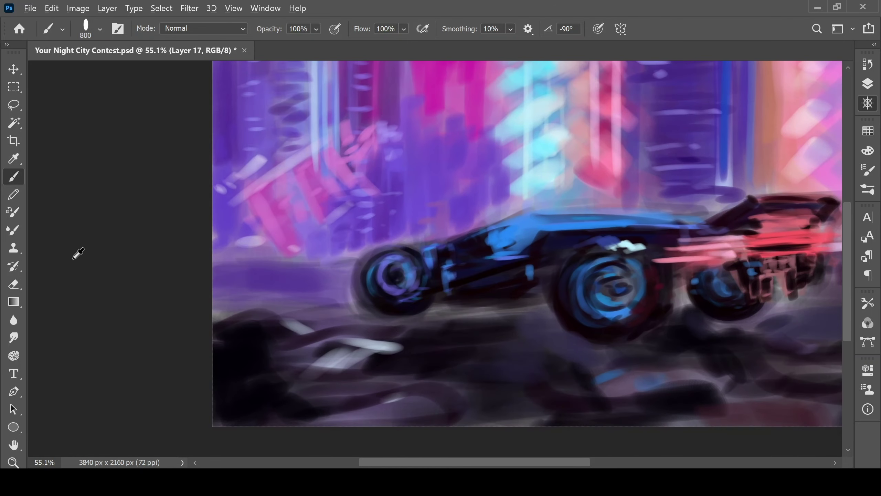
{"action": "left_click", "coordinate": [347, 361], "text": "alt"}
{"action": "left_click_drag", "start_coordinate": [416, 392], "coordinate": [462, 406]}
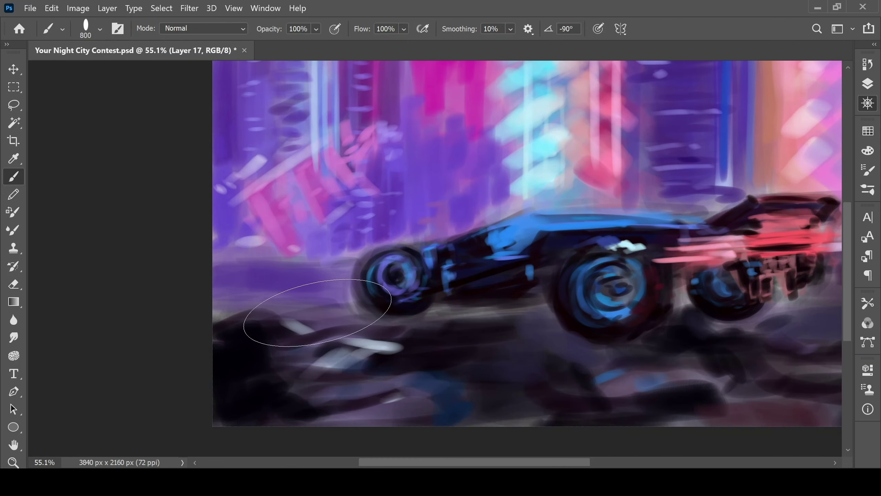
Add a small blue dab, then brush soft lavender over the dark lower-left foreground.
{"action": "scroll", "coordinate": [501, 388], "scroll_direction": "right", "scroll_amount": 4}
{"action": "scroll", "coordinate": [502, 388], "scroll_direction": "right", "scroll_amount": 3}
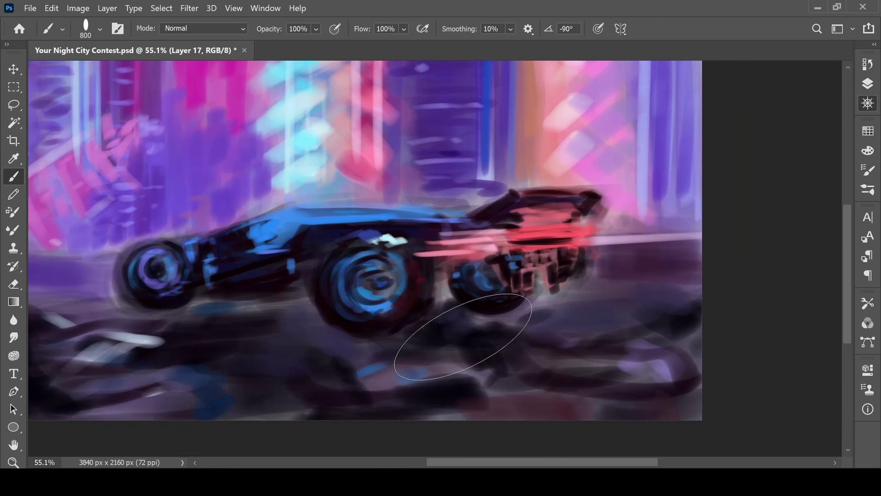
{"action": "scroll", "coordinate": [649, 289], "scroll_direction": "down", "scroll_amount": 2}
{"action": "scroll", "coordinate": [649, 289], "scroll_direction": "right", "scroll_amount": 2}
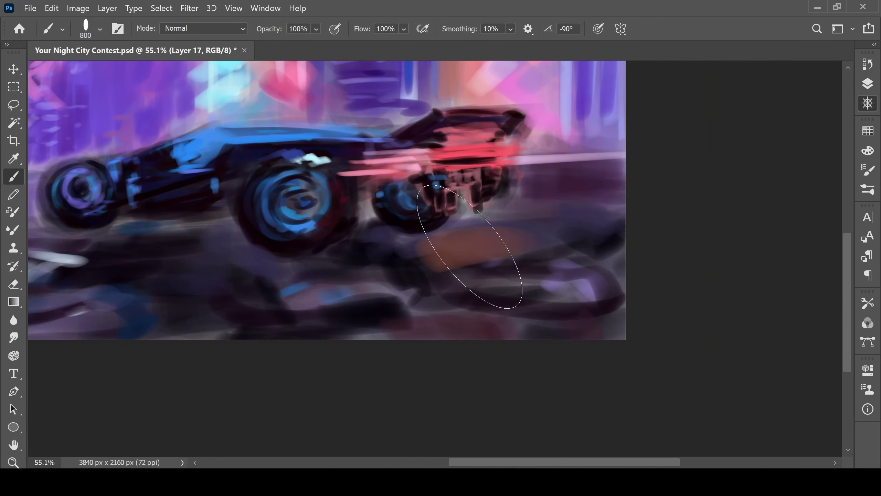
{"action": "scroll", "coordinate": [422, 278], "scroll_direction": "up", "scroll_amount": 1}
{"action": "scroll", "coordinate": [422, 278], "scroll_direction": "left", "scroll_amount": 2}
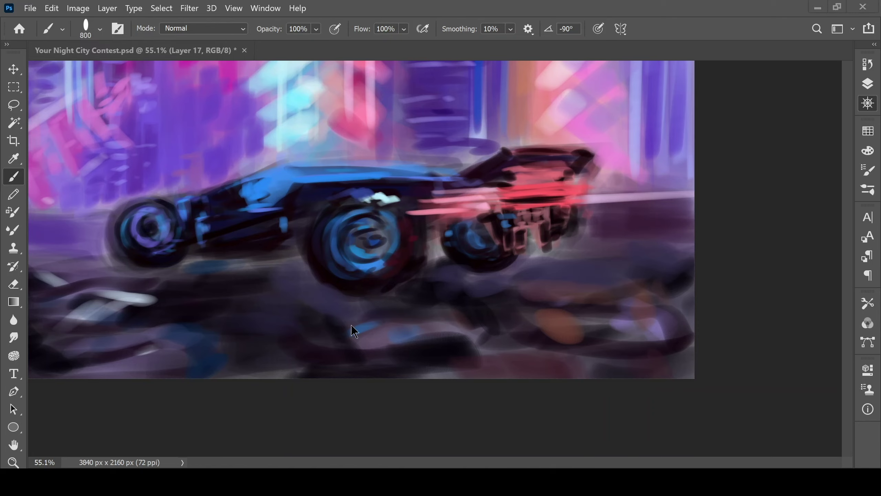
{"action": "left_click", "coordinate": [524, 304]}
{"action": "scroll", "coordinate": [524, 299], "scroll_direction": "left", "scroll_amount": 5}
{"action": "scroll", "coordinate": [525, 299], "scroll_direction": "up", "scroll_amount": 1}
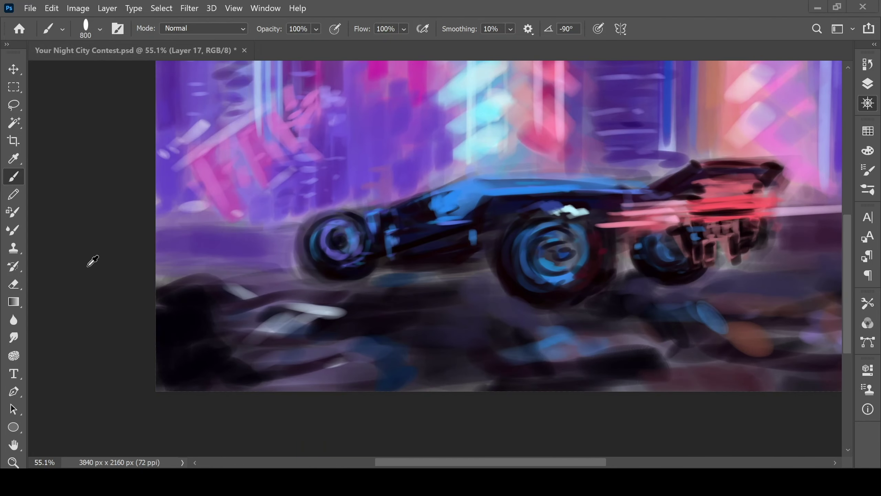
{"action": "mouse_move", "coordinate": [302, 334]}
{"action": "left_mouse_down"}
{"action": "mouse_move", "coordinate": [305, 361]}
{"action": "mouse_move", "coordinate": [324, 363]}
{"action": "left_mouse_up"}
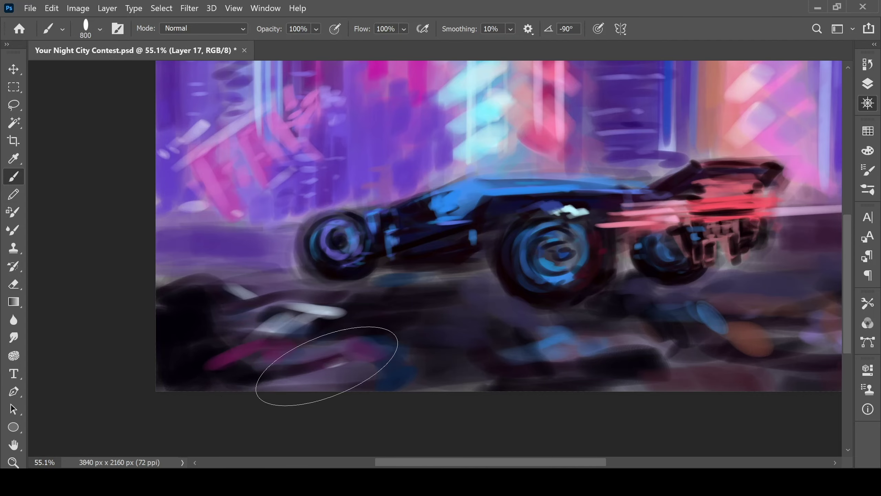
{"action": "scroll", "coordinate": [305, 368], "scroll_direction": "left", "scroll_amount": 3}
{"action": "scroll", "coordinate": [305, 368], "scroll_direction": "up", "scroll_amount": 1}
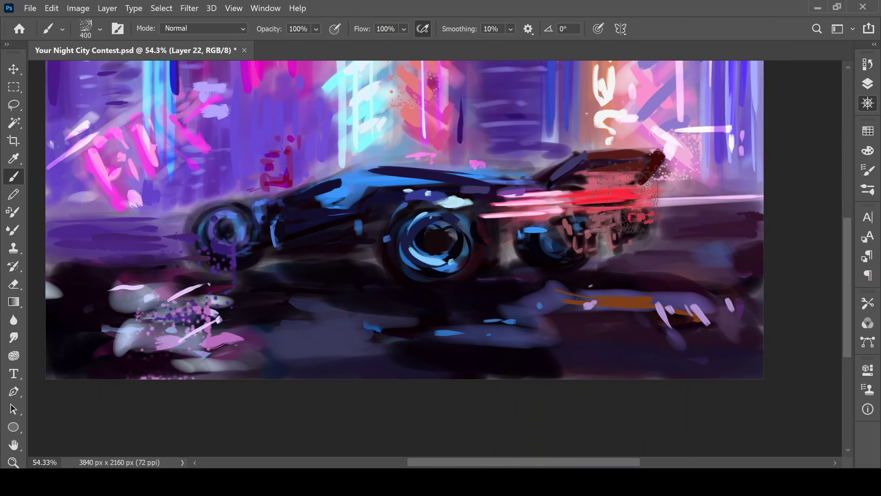
Repaint the car's red tail-light streaks brighter and pan back toward the car's rear.
{"action": "left_click_drag", "start_coordinate": [573, 184], "coordinate": [732, 251]}
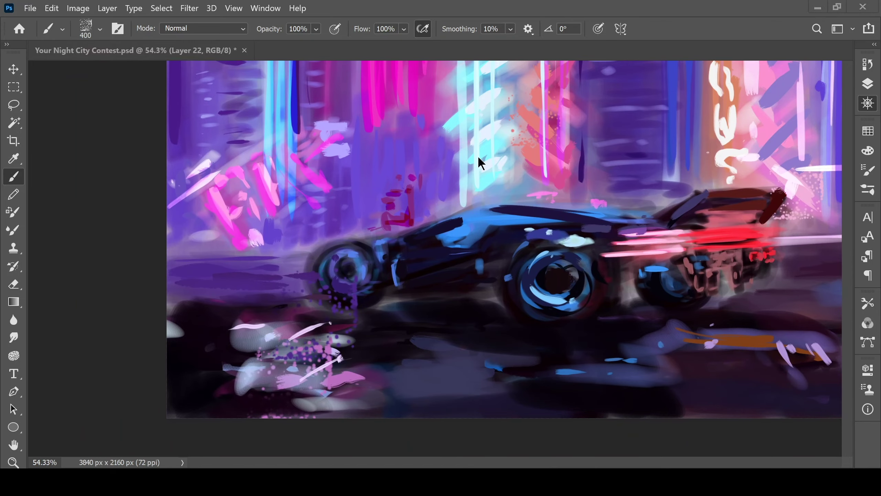
{"action": "mouse_move", "coordinate": [663, 326]}
{"action": "left_mouse_down"}
{"action": "mouse_move", "coordinate": [644, 345]}
{"action": "mouse_move", "coordinate": [485, 306]}
{"action": "left_mouse_up"}
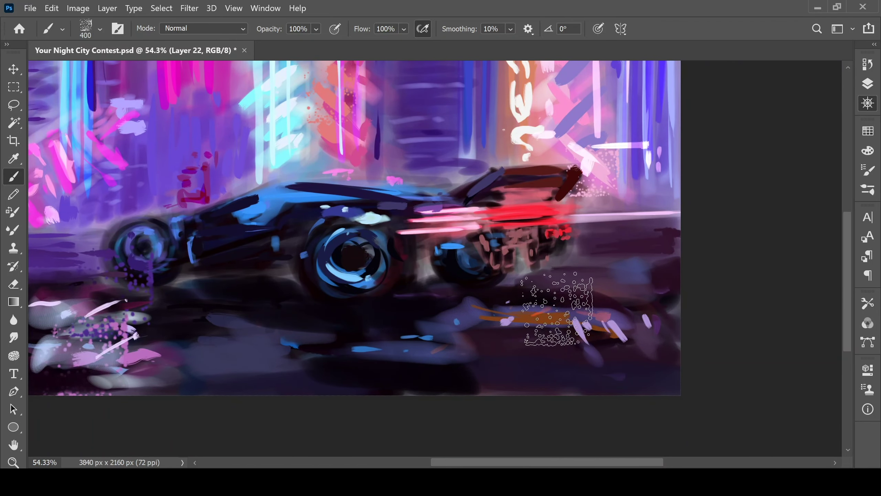
{"action": "scroll", "coordinate": [520, 306], "scroll_direction": "left", "scroll_amount": 5}
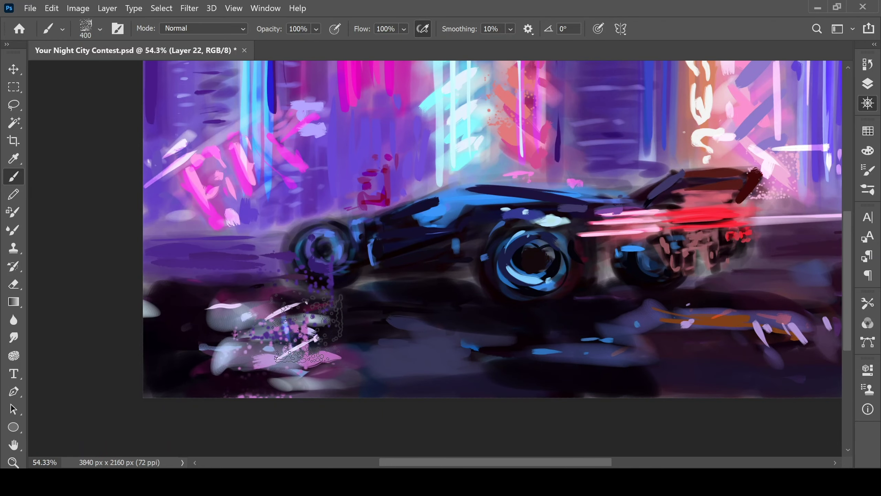
{"action": "left_click_drag", "start_coordinate": [613, 356], "coordinate": [448, 316]}
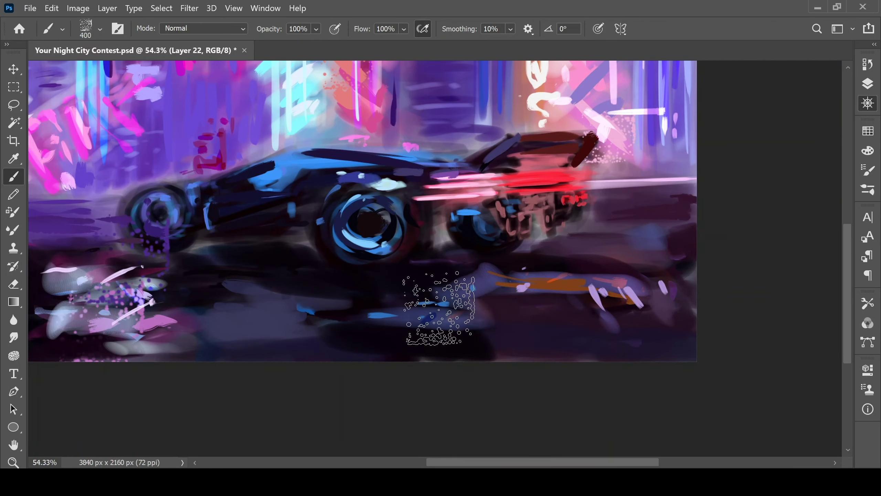
Zoom out and save the painting as Your Night City Contest.psd.
{"action": "scroll", "coordinate": [582, 284], "scroll_direction": "right", "scroll_amount": 4}
{"action": "key", "text": "z"}
{"action": "scroll", "coordinate": [582, 284], "scroll_direction": "down", "scroll_amount": 3}
{"action": "key", "text": "ctrl+s"}
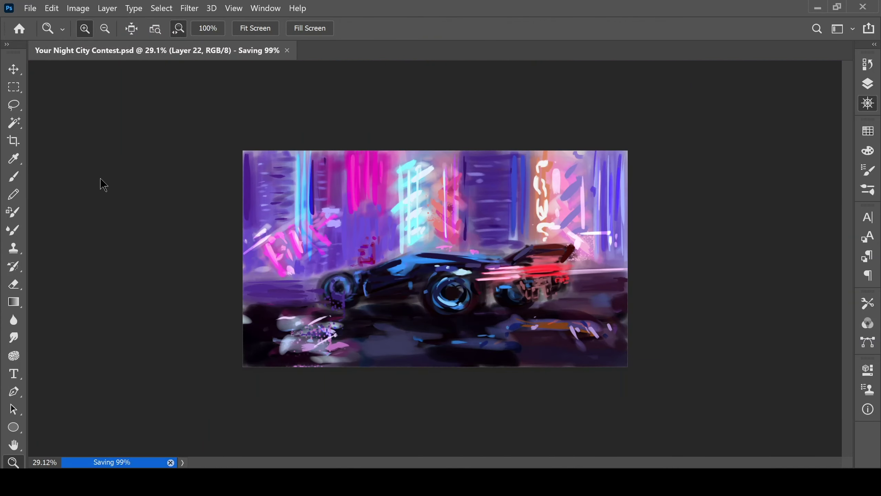
Sample colours from the painting and zoom in on the car and city signs.
{"action": "key", "text": "b"}
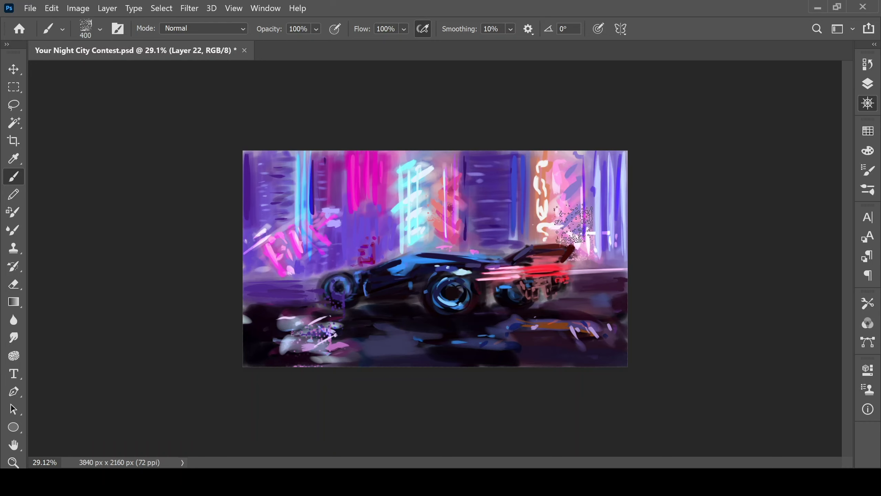
{"action": "key", "text": "alt"}
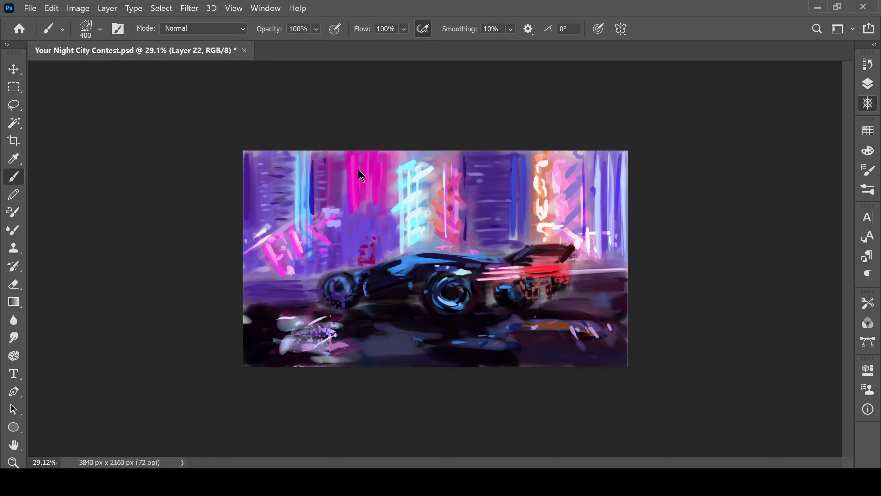
{"action": "key", "text": "alt"}
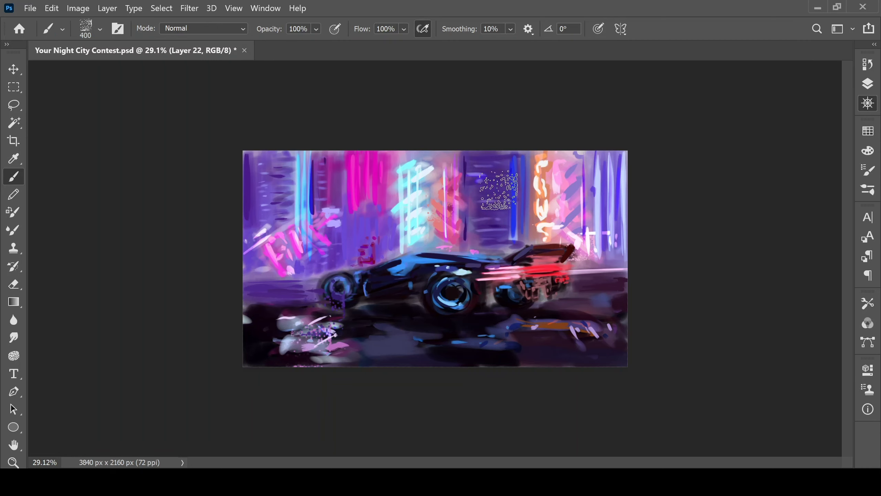
{"action": "key", "text": "alt"}
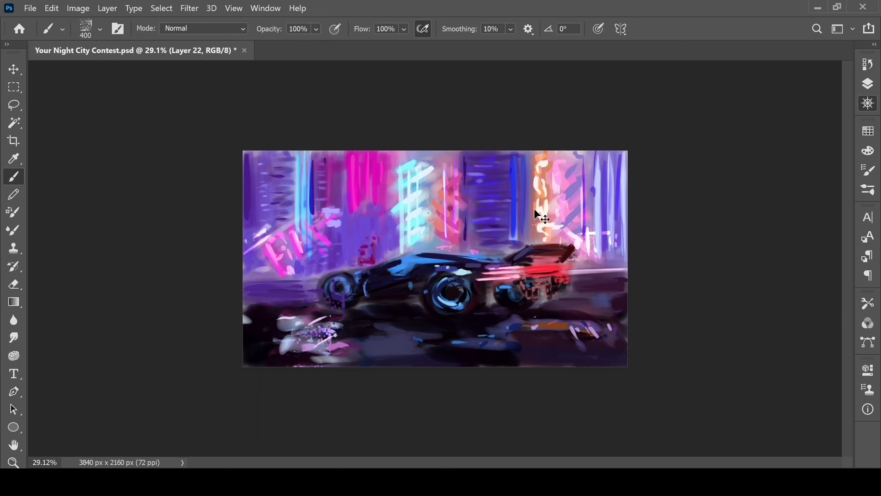
{"action": "key", "text": "z"}
{"action": "mouse_move", "coordinate": [448, 266]}
{"action": "left_mouse_down"}
{"action": "mouse_move", "coordinate": [501, 299]}
{"action": "mouse_move", "coordinate": [799, 385]}
{"action": "left_mouse_up"}
{"action": "key", "text": "b"}
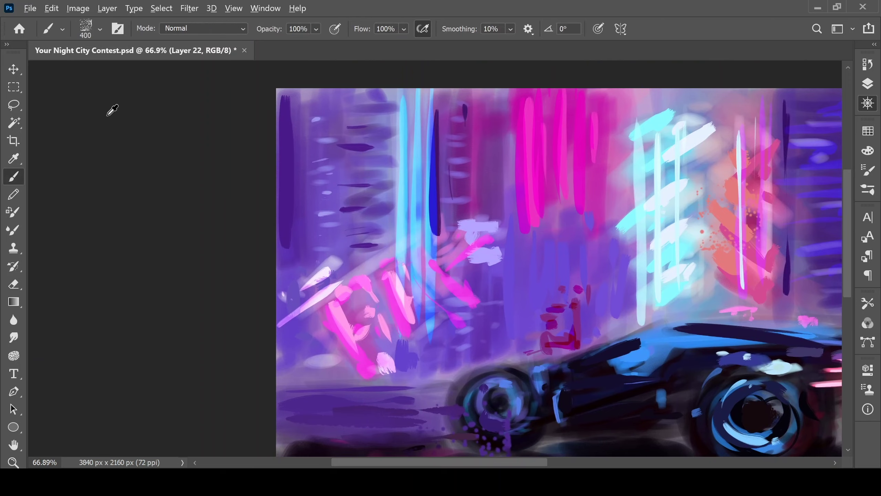
Paint light lavender dabs on the upper-left buildings, zoom out, save and merge down.
{"action": "left_click_drag", "start_coordinate": [321, 124], "coordinate": [464, 165]}
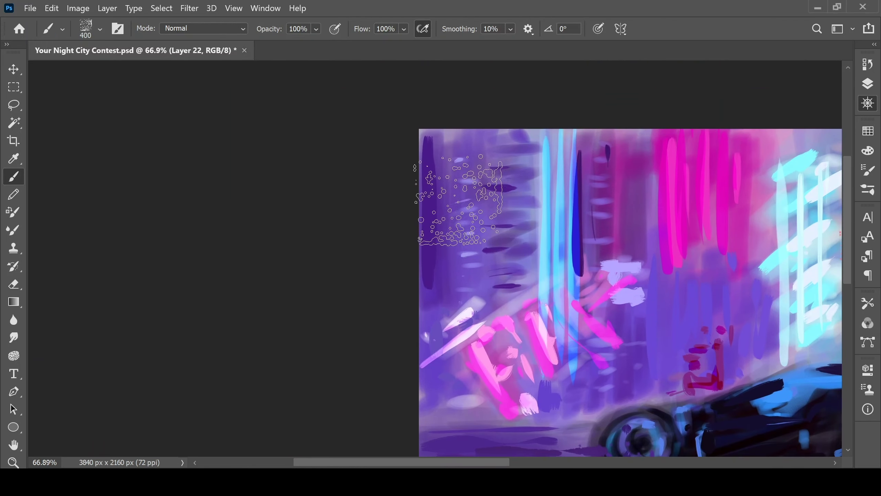
{"action": "mouse_move", "coordinate": [475, 200]}
{"action": "left_mouse_down"}
{"action": "mouse_move", "coordinate": [438, 173]}
{"action": "mouse_move", "coordinate": [423, 222]}
{"action": "mouse_move", "coordinate": [458, 253]}
{"action": "mouse_move", "coordinate": [302, 245]}
{"action": "left_mouse_up"}
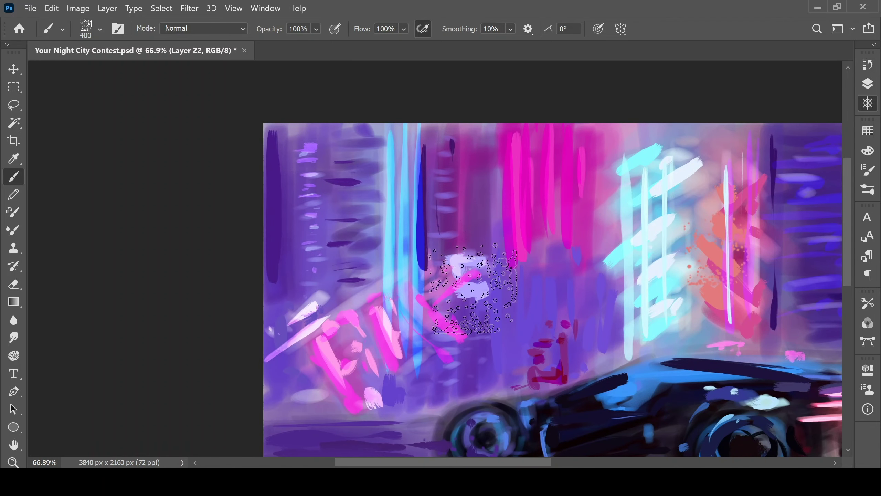
{"action": "scroll", "coordinate": [448, 166], "scroll_direction": "down", "scroll_amount": 2}
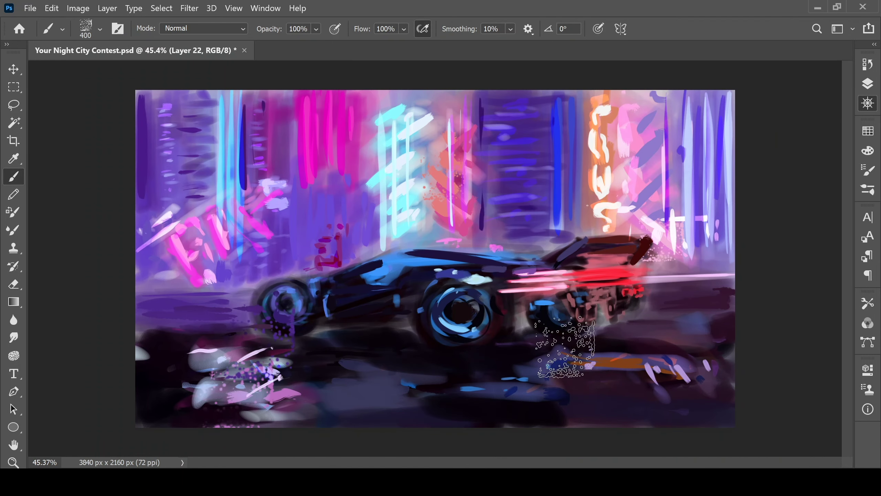
{"action": "scroll", "coordinate": [562, 345], "scroll_direction": "down", "scroll_amount": 1}
{"action": "key", "text": "ctrl+s"}
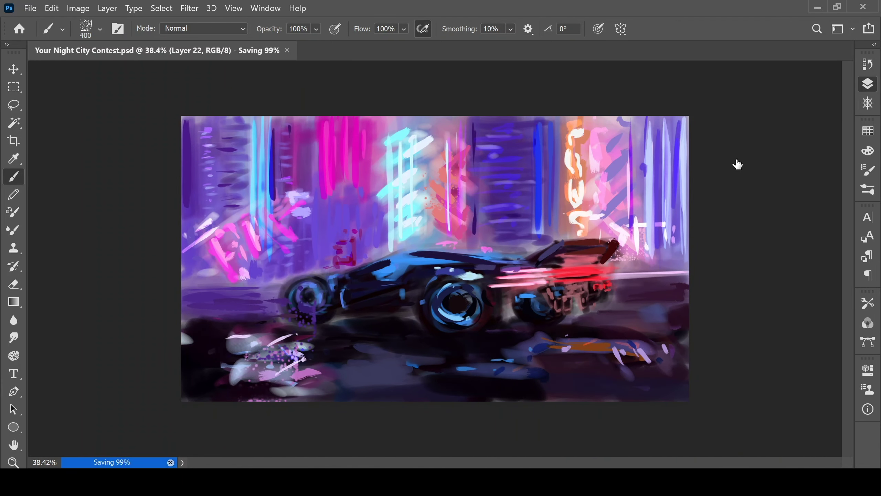
{"action": "key", "text": "ctrl+e"}
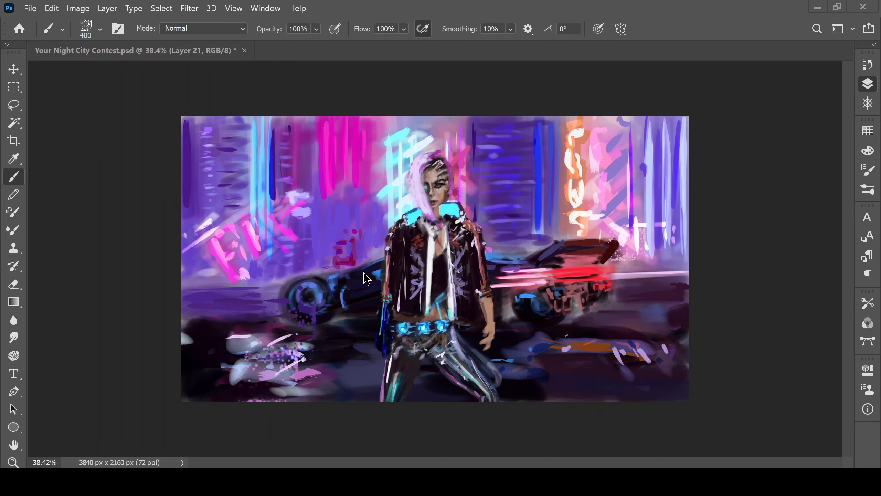
Shrink the brush to 150 px for detail work on the woman's figure.
{"action": "key", "text": "bracketleft"}
{"action": "key", "text": "bracketleft"}
{"action": "key", "text": "bracketleft"}
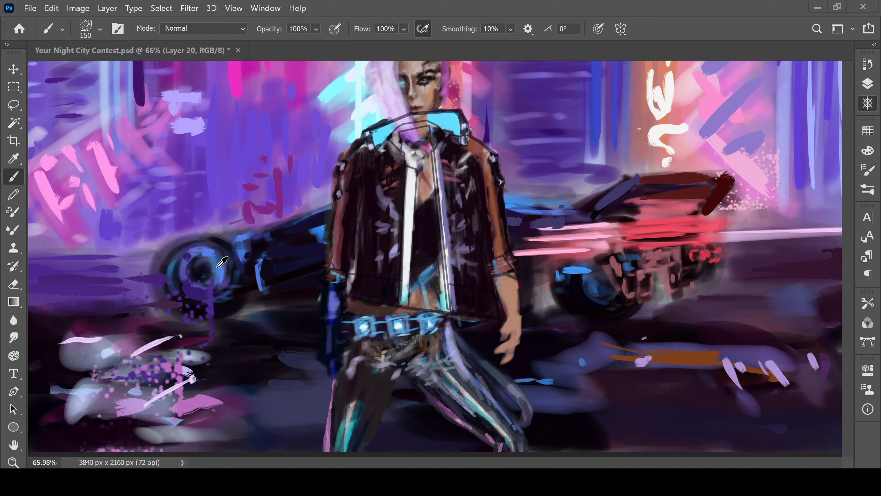
Darken the right sleeve edge and add a red-brown wrist cuff, undoing a white lapel stroke.
{"action": "left_click_drag", "start_coordinate": [494, 193], "coordinate": [487, 165]}
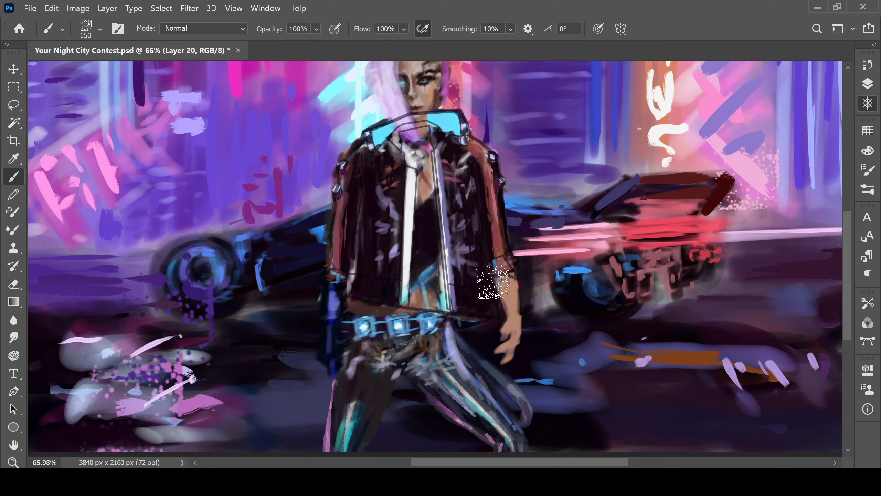
{"action": "left_click_drag", "start_coordinate": [499, 270], "coordinate": [527, 258]}
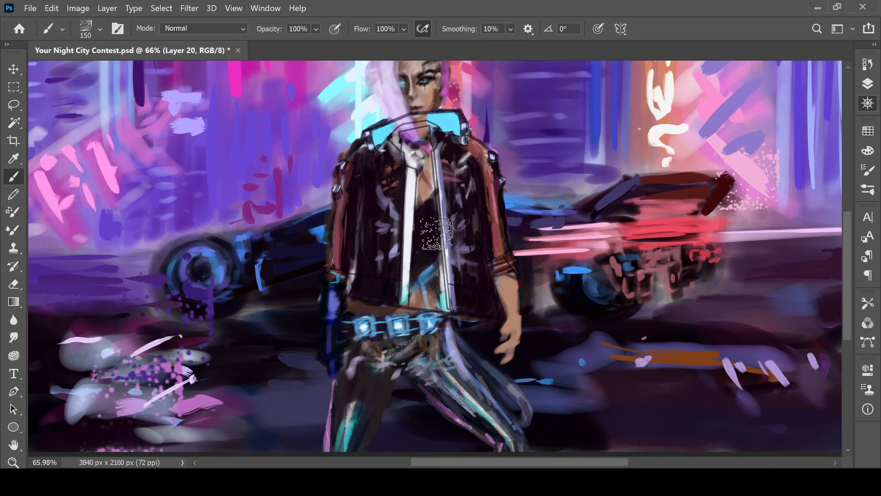
{"action": "left_click_drag", "start_coordinate": [448, 167], "coordinate": [449, 302]}
{"action": "key", "text": "ctrl+z"}
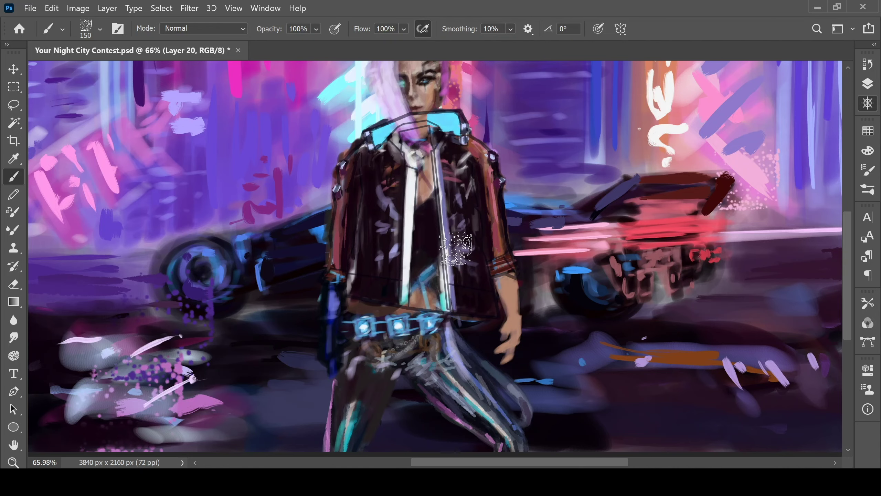
Add lavender strokes and dark vertical folds on both sides of the jacket.
{"action": "left_click_drag", "start_coordinate": [455, 249], "coordinate": [465, 239]}
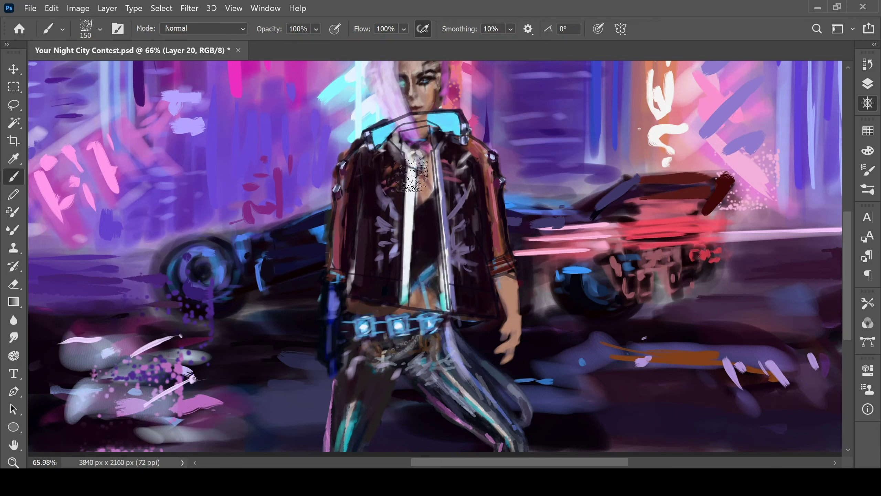
{"action": "left_click_drag", "start_coordinate": [361, 218], "coordinate": [361, 284]}
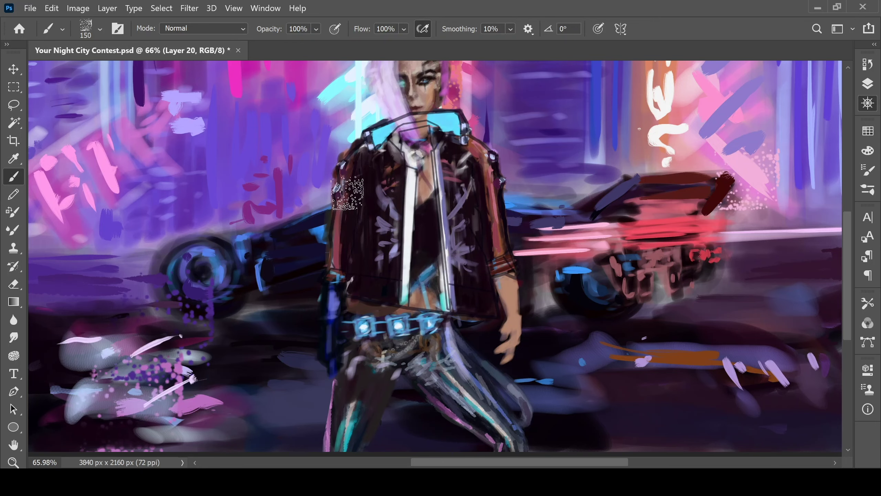
{"action": "mouse_move", "coordinate": [347, 192]}
{"action": "left_mouse_down"}
{"action": "mouse_move", "coordinate": [364, 305]}
{"action": "mouse_move", "coordinate": [404, 203]}
{"action": "left_mouse_up"}
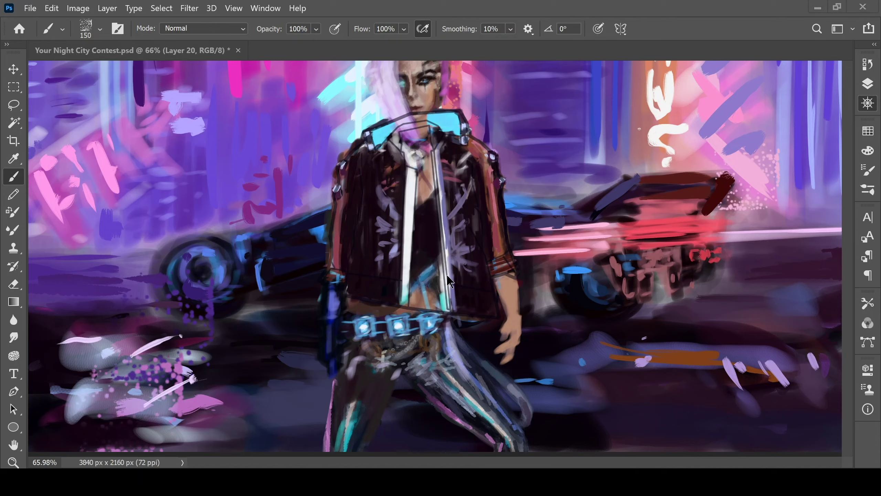
{"action": "left_click_drag", "start_coordinate": [451, 305], "coordinate": [444, 166]}
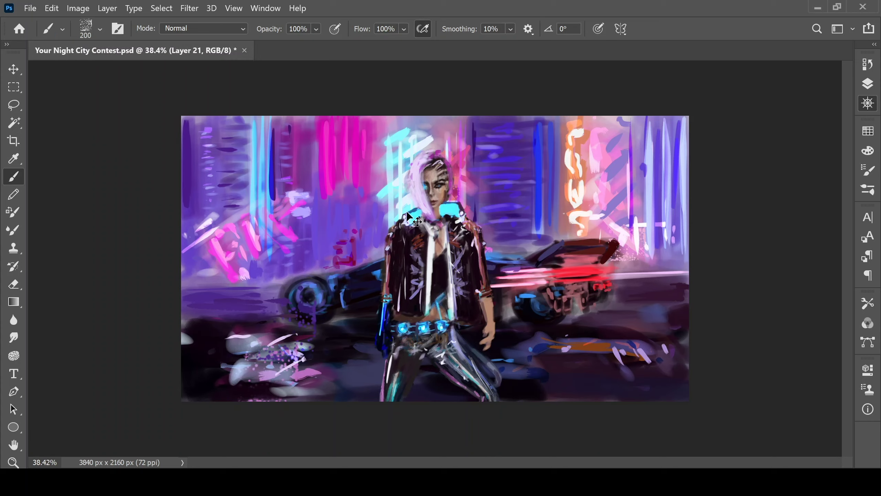
Enlarge the brush to 250 px and paint orange-brown marks down the jacket's right edge.
{"action": "key", "text": "bracketright"}
{"action": "key", "text": "bracketright"}
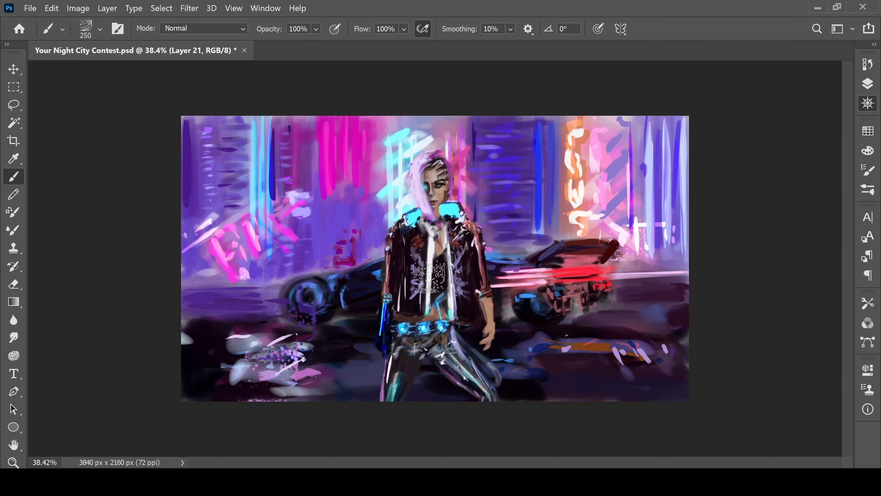
{"action": "left_click_drag", "start_coordinate": [483, 222], "coordinate": [489, 295]}
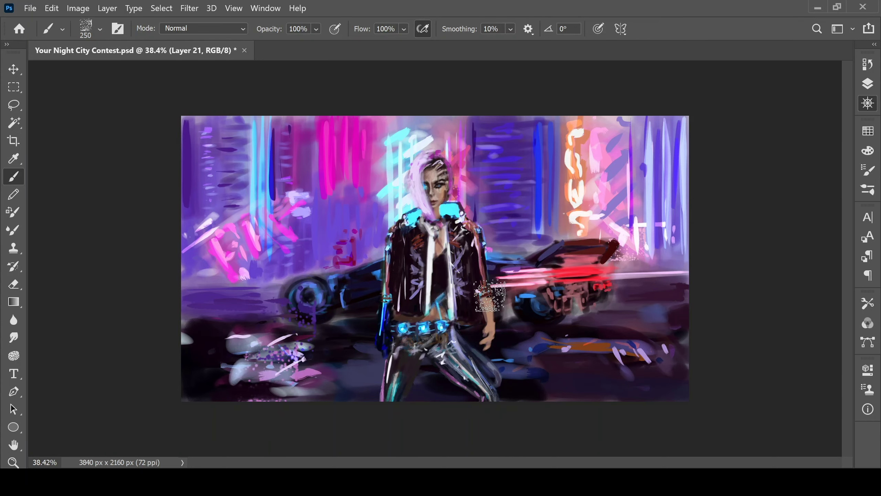